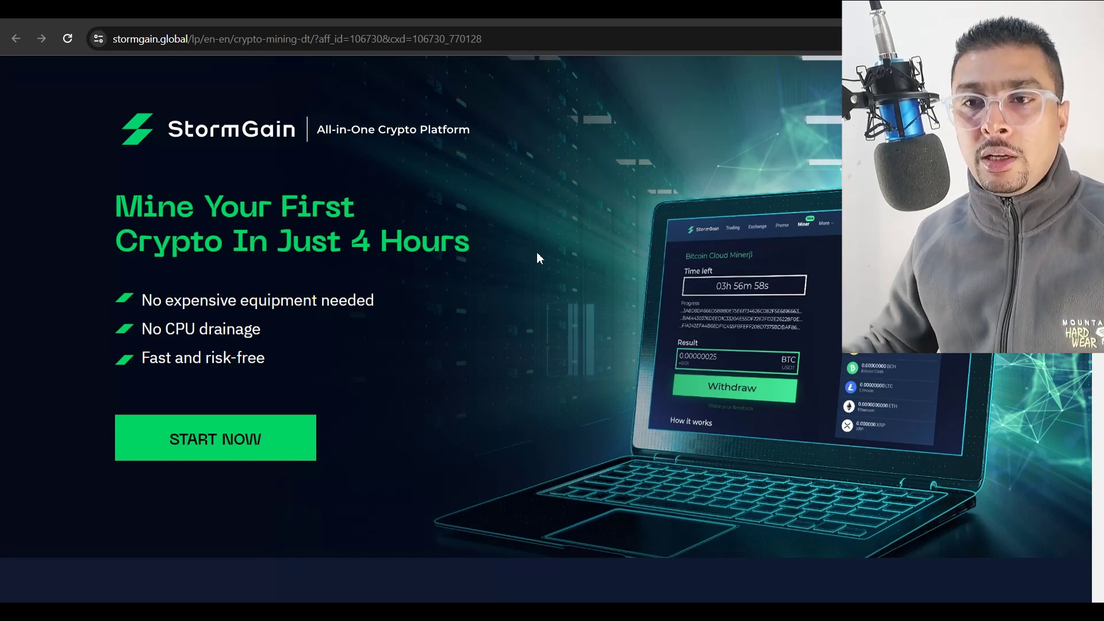
{"action": "scroll", "coordinate": [495, 260], "scroll_direction": "down", "scroll_amount": 8}
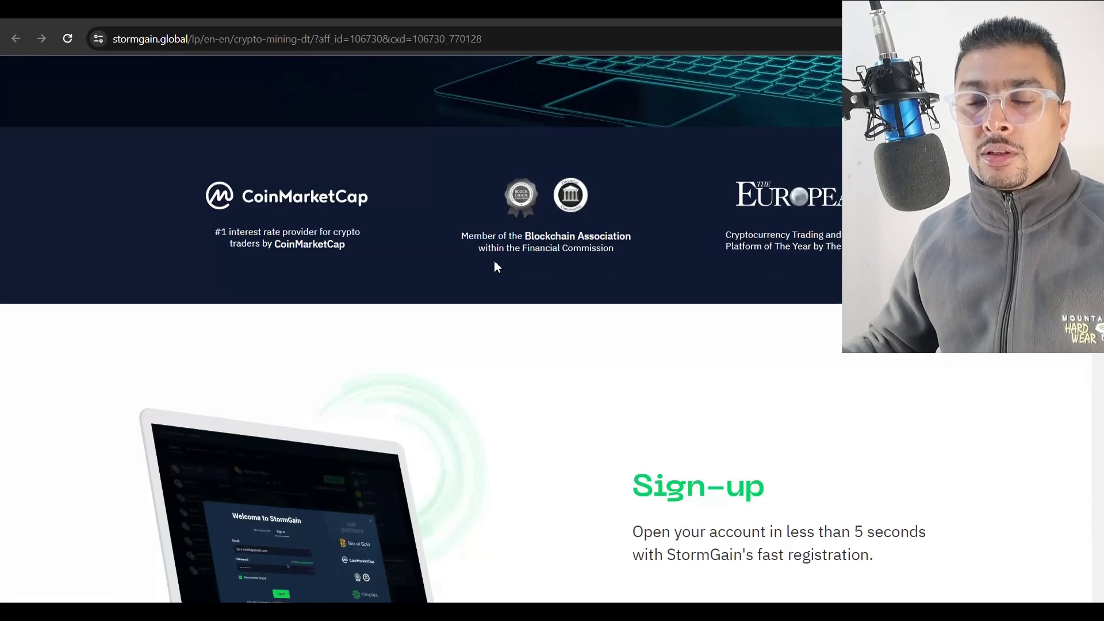
{"action": "scroll", "coordinate": [494, 262], "scroll_direction": "down", "scroll_amount": 4}
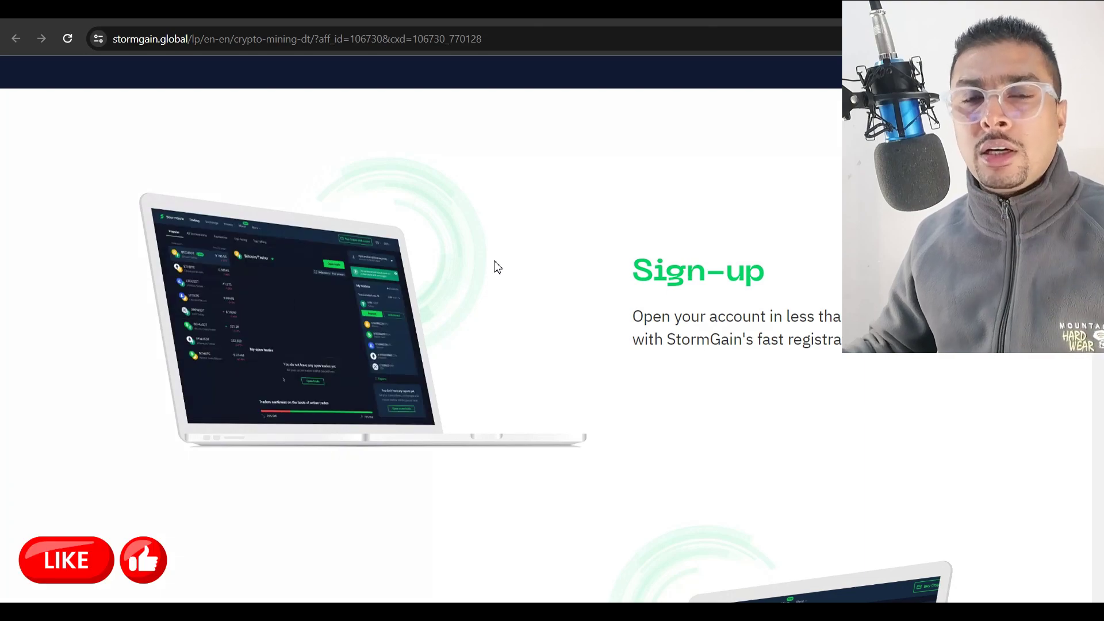
{"action": "scroll", "coordinate": [497, 267], "scroll_direction": "down", "scroll_amount": 5}
{"action": "scroll", "coordinate": [498, 267], "scroll_direction": "up", "scroll_amount": 5}
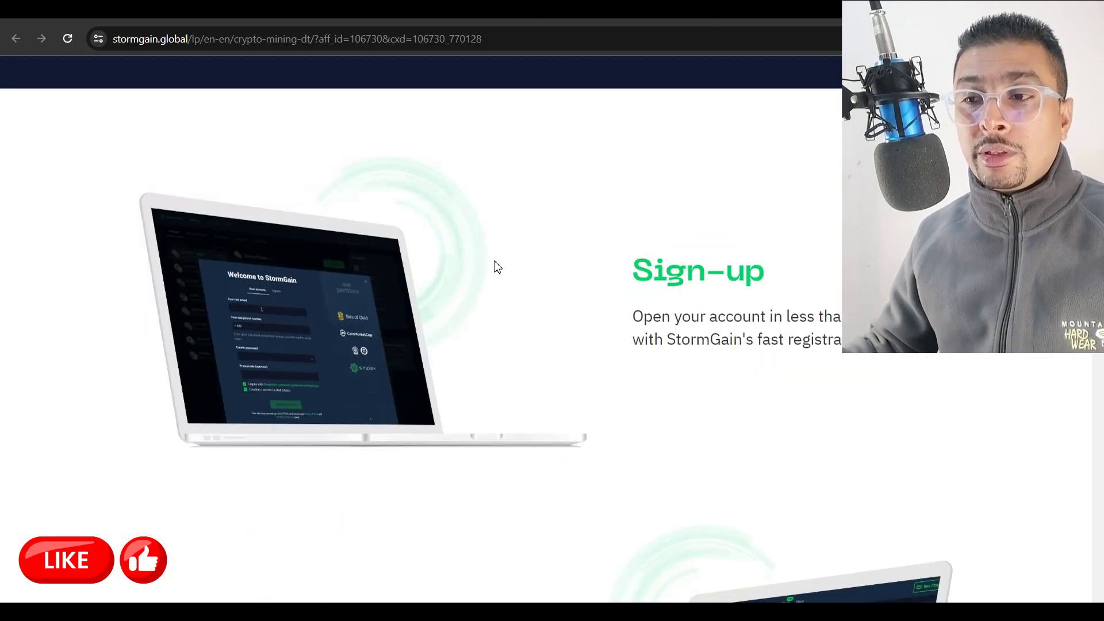
{"action": "scroll", "coordinate": [750, 241], "scroll_direction": "down", "scroll_amount": 6}
{"action": "scroll", "coordinate": [750, 236], "scroll_direction": "up", "scroll_amount": 4}
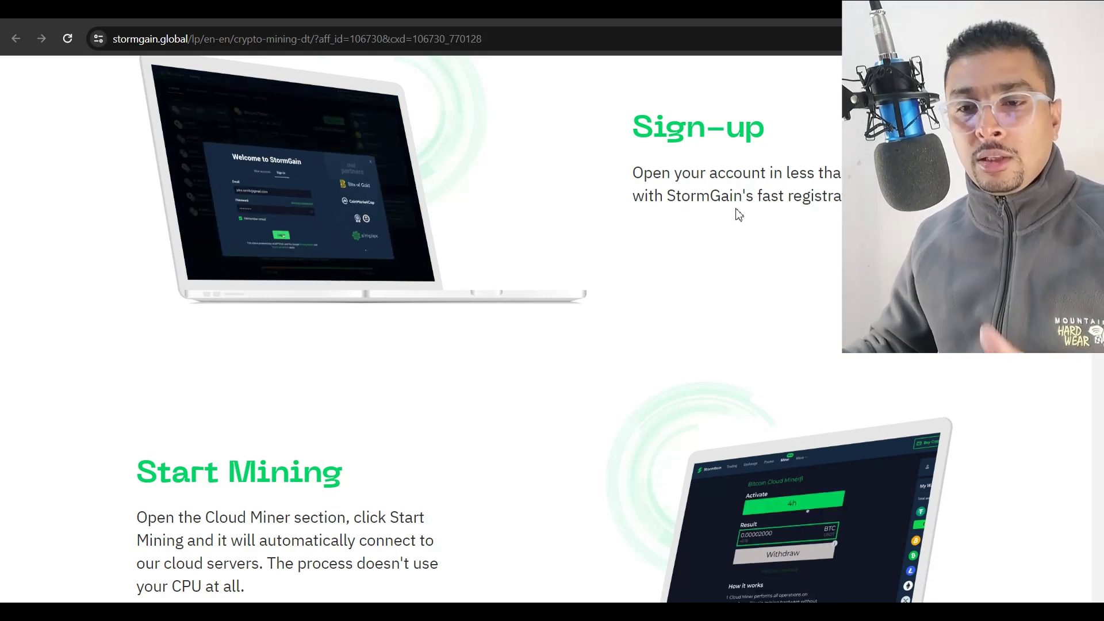
{"action": "scroll", "coordinate": [349, 337], "scroll_direction": "down", "scroll_amount": 3}
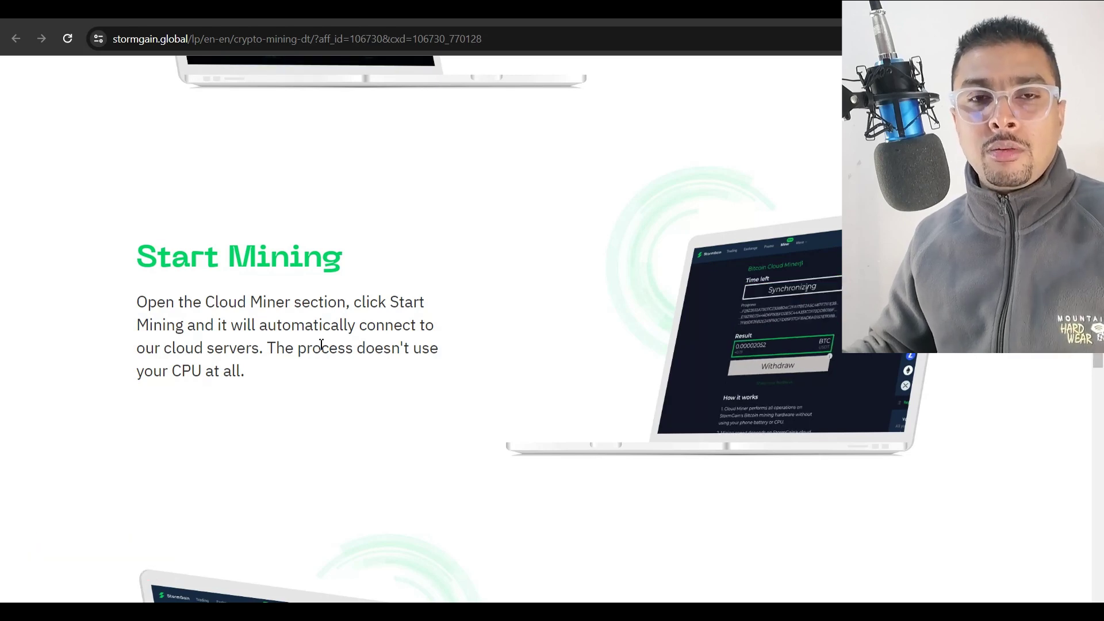
{"action": "scroll", "coordinate": [321, 345], "scroll_direction": "down", "scroll_amount": 7}
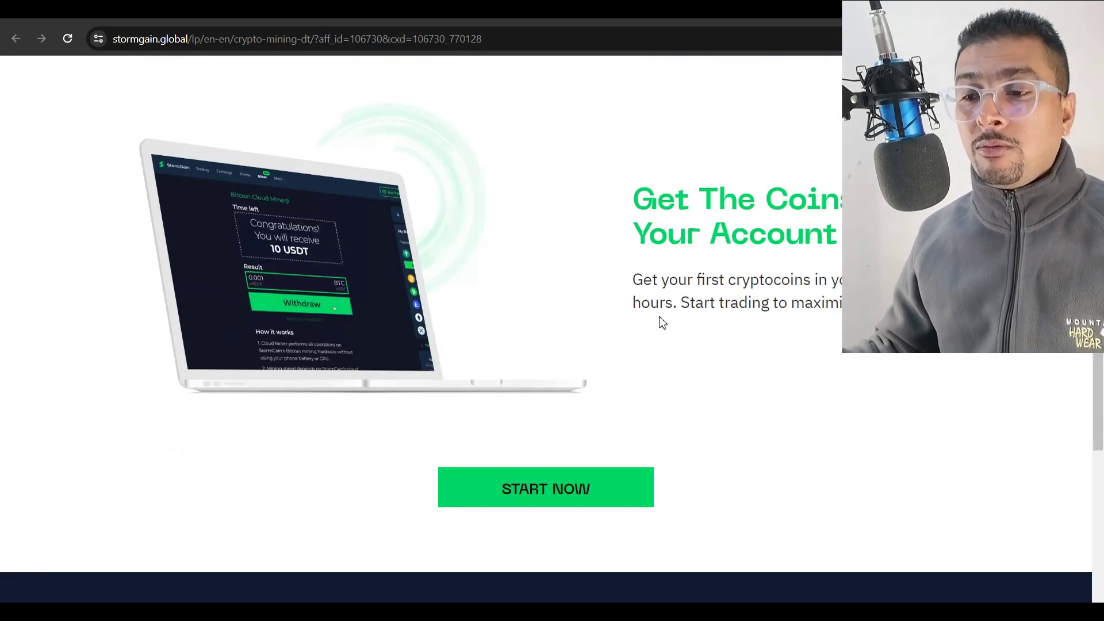
{"action": "scroll", "coordinate": [554, 446], "scroll_direction": "down", "scroll_amount": 12}
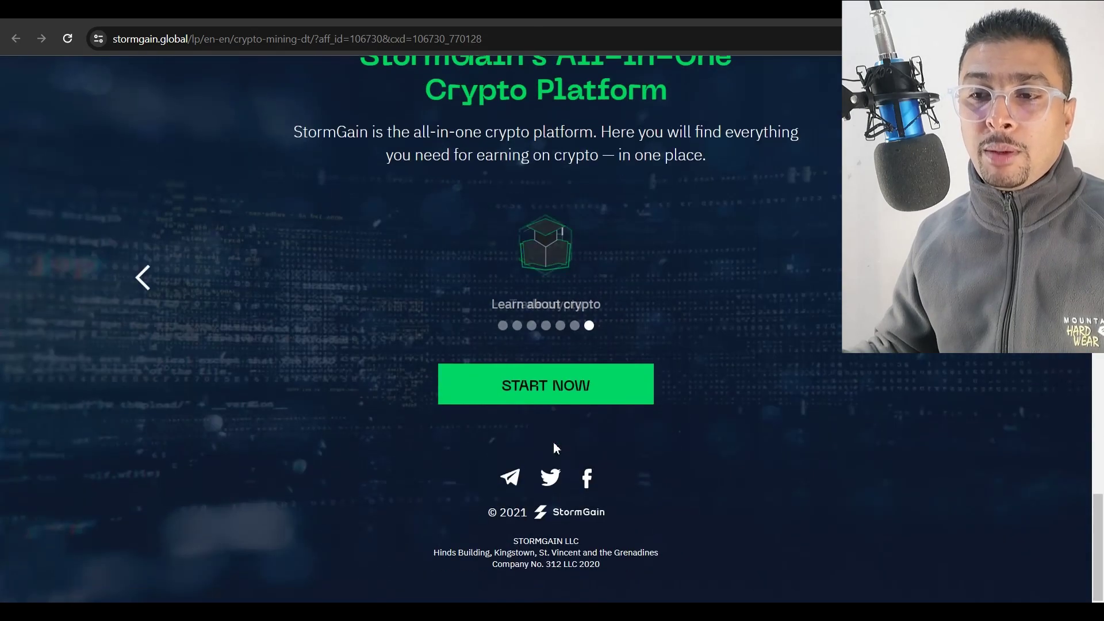
{"action": "scroll", "coordinate": [552, 443], "scroll_direction": "up", "scroll_amount": 12}
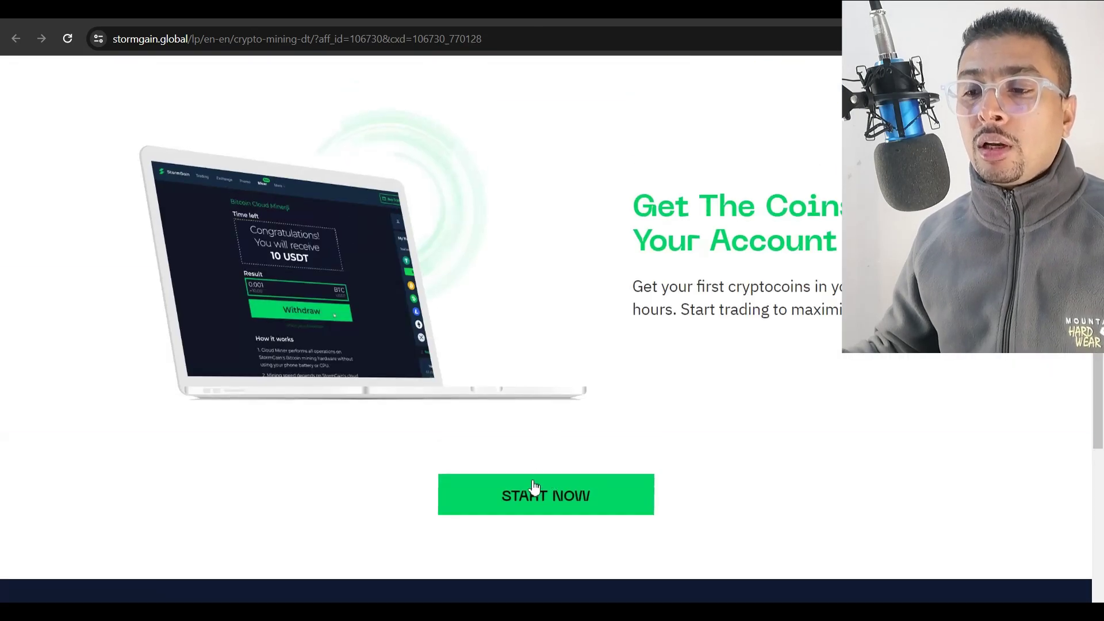
{"action": "left_click", "coordinate": [534, 487]}
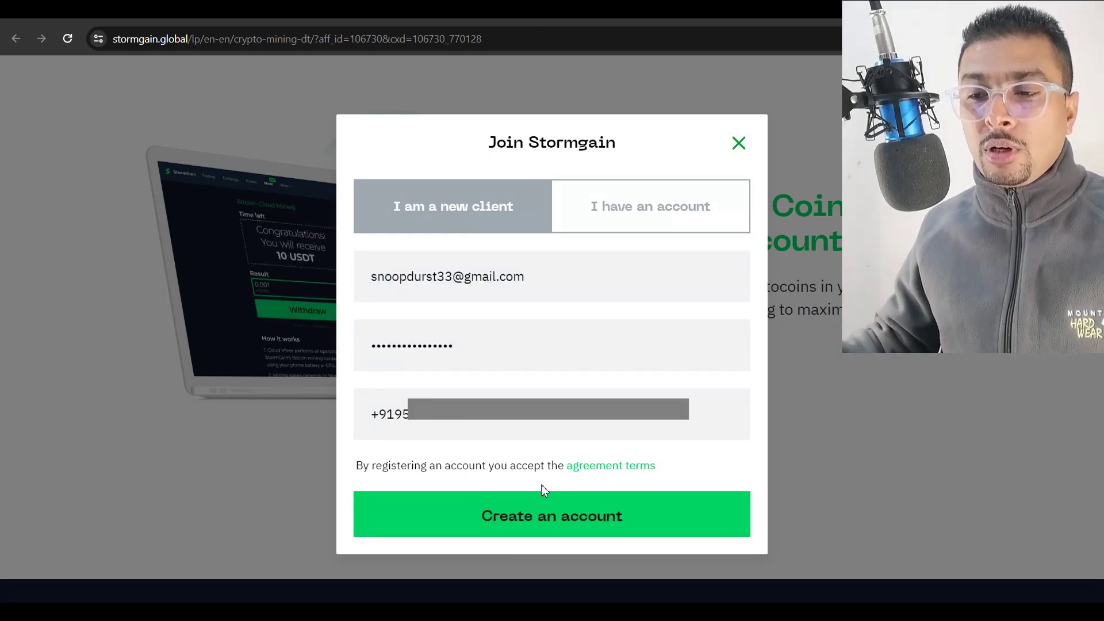
Submit the new account registration and begin verifying the sign-up email address
{"action": "left_click", "coordinate": [538, 521]}
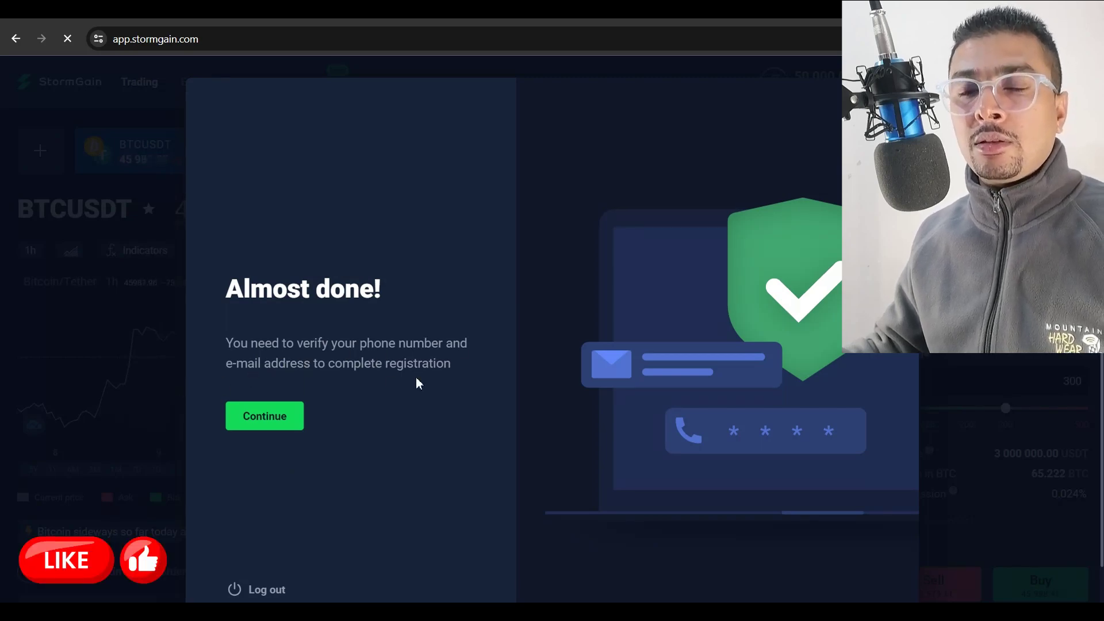
{"action": "left_click", "coordinate": [263, 420]}
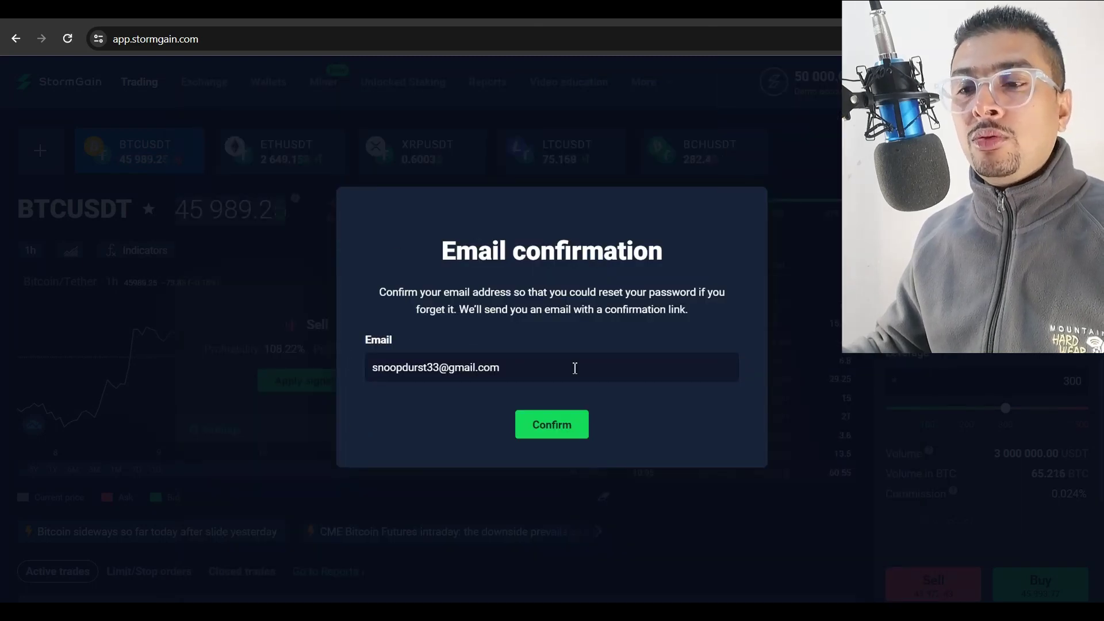
Confirm the prefilled email, solve the camera–gear–diamond captcha, and follow the Verify Email link
{"action": "left_click", "coordinate": [533, 380]}
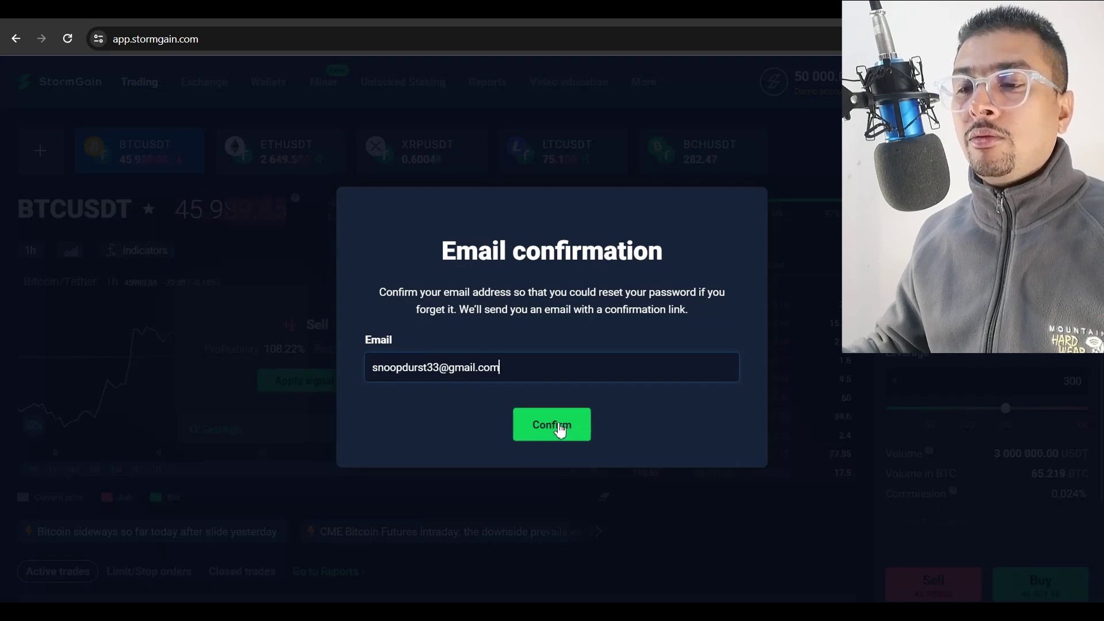
{"action": "left_click", "coordinate": [552, 425]}
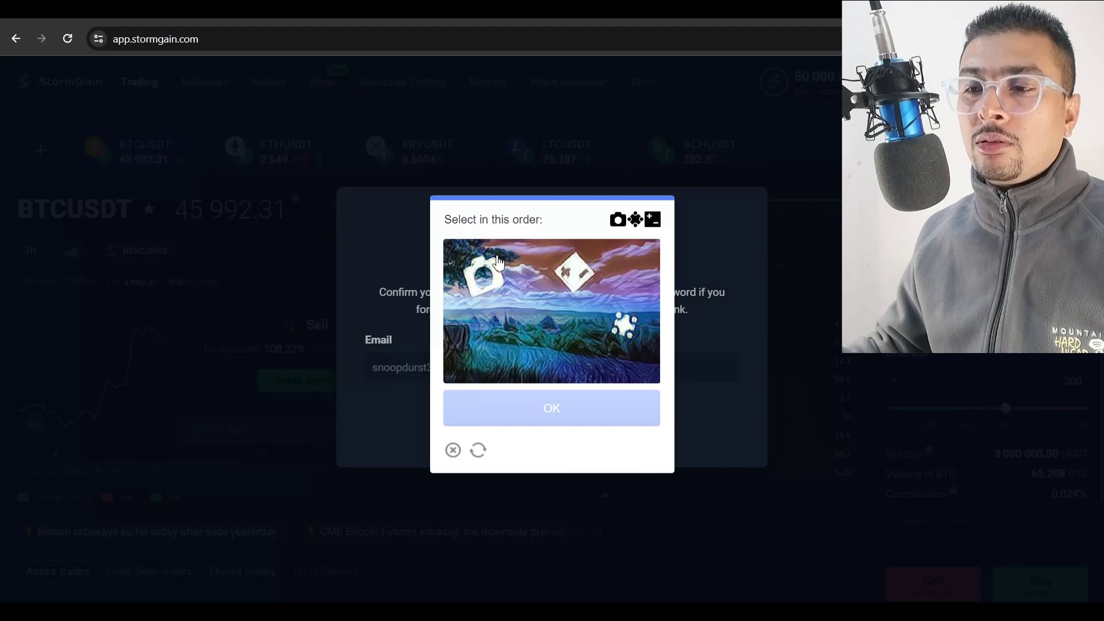
{"action": "left_click", "coordinate": [486, 276]}
{"action": "left_click", "coordinate": [625, 327]}
{"action": "left_click", "coordinate": [573, 269]}
{"action": "left_click", "coordinate": [550, 410]}
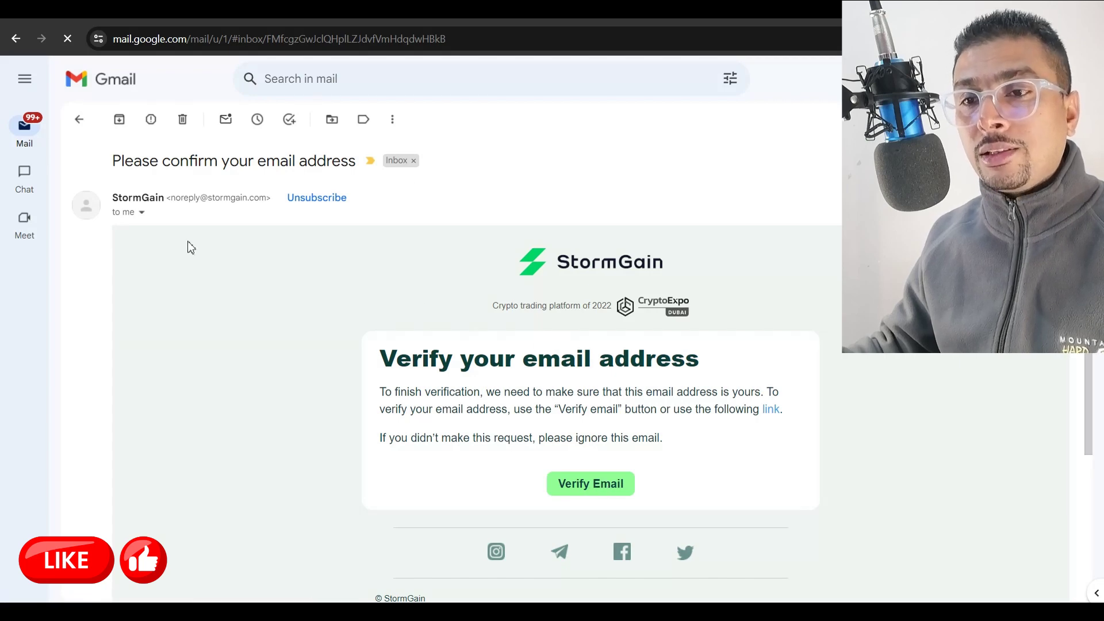
{"action": "left_click", "coordinate": [584, 487]}
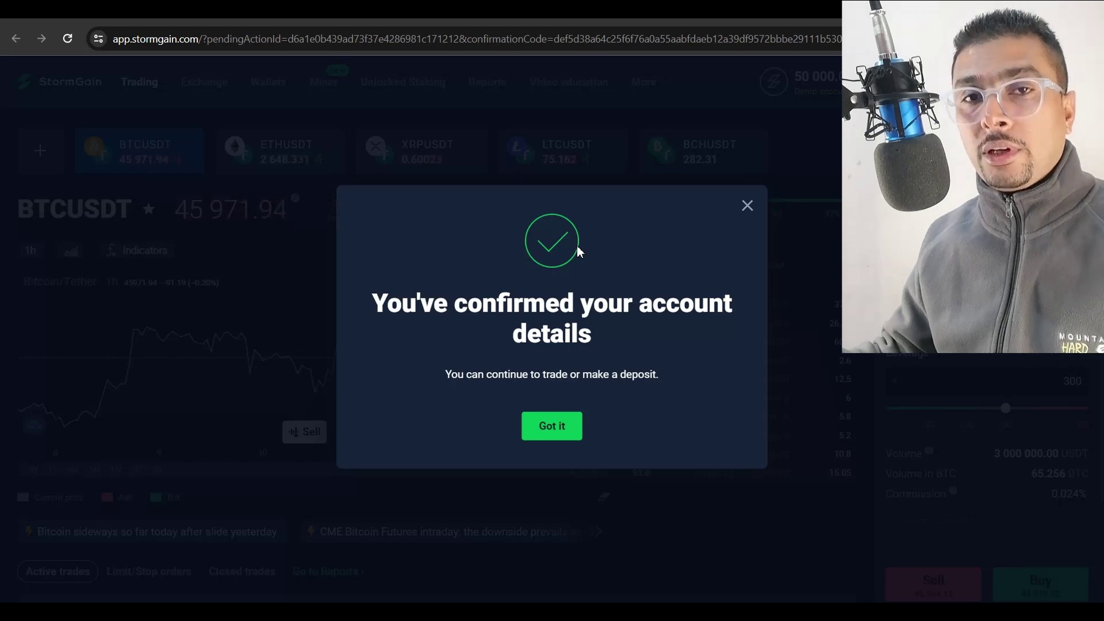
Dismiss the confirmation, scroll back to the BTCUSDT ticker header, and go to the Miner page
{"action": "left_click", "coordinate": [561, 432]}
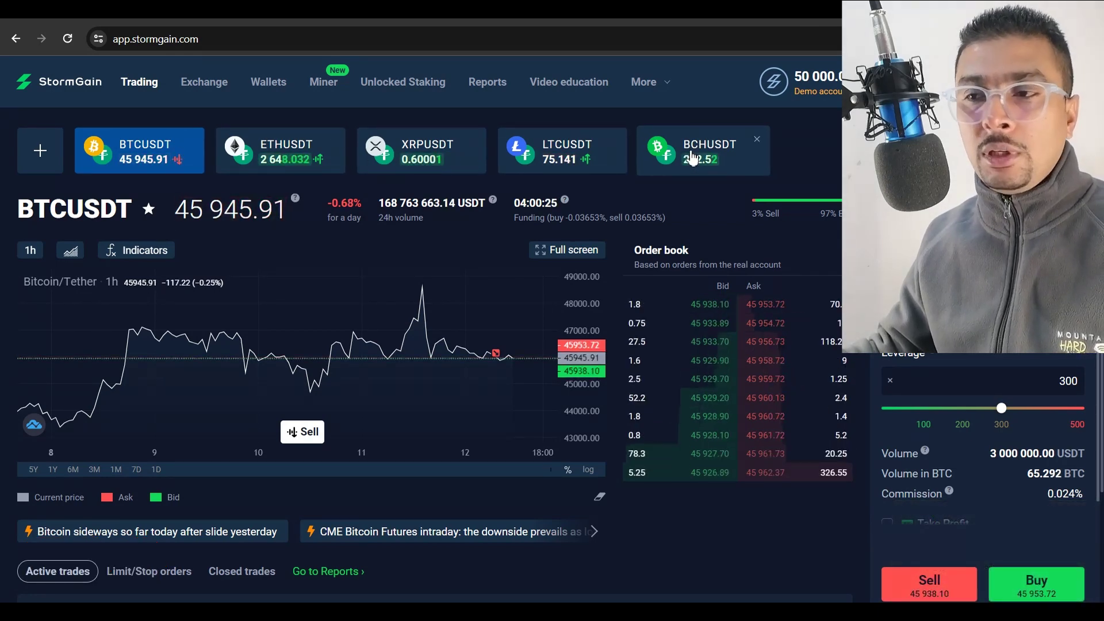
{"action": "scroll", "coordinate": [732, 217], "scroll_direction": "down", "scroll_amount": 3}
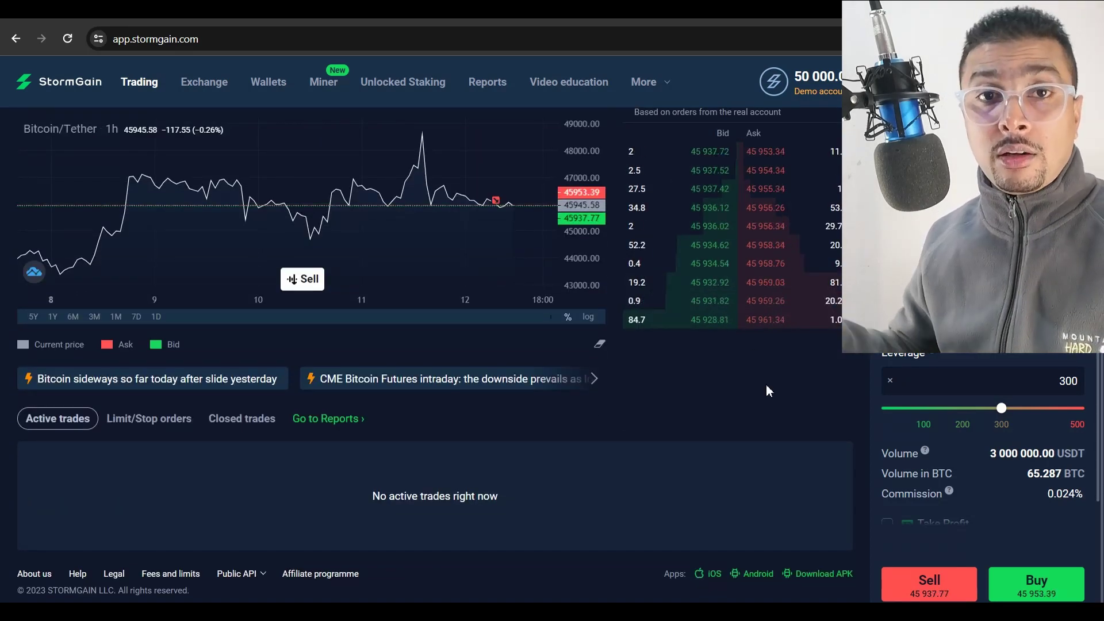
{"action": "scroll", "coordinate": [769, 390], "scroll_direction": "up", "scroll_amount": 3}
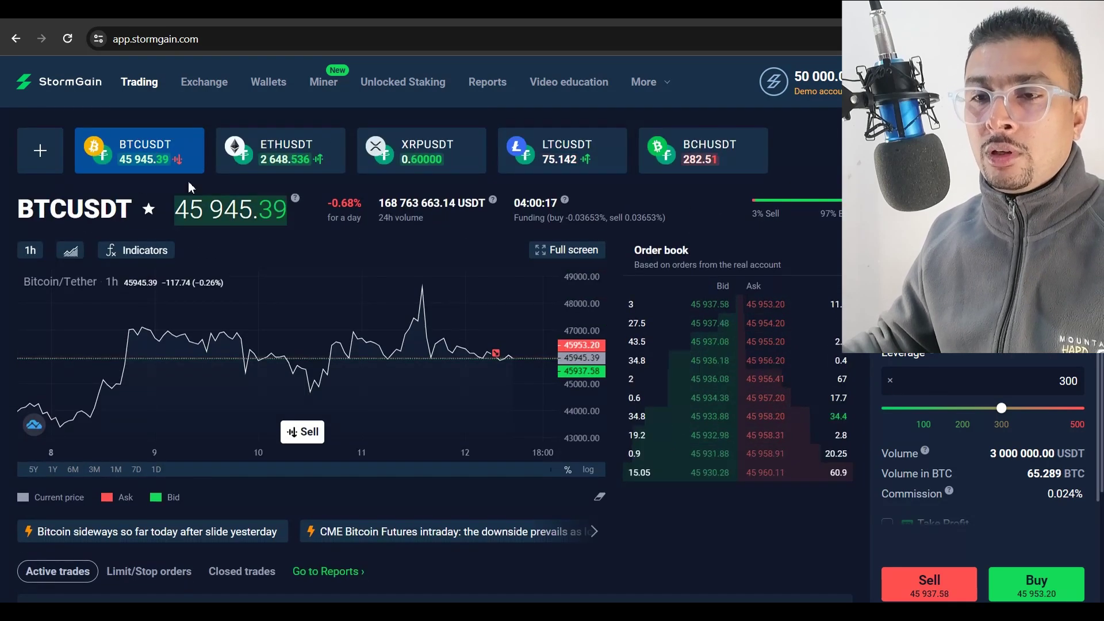
{"action": "left_click", "coordinate": [325, 84]}
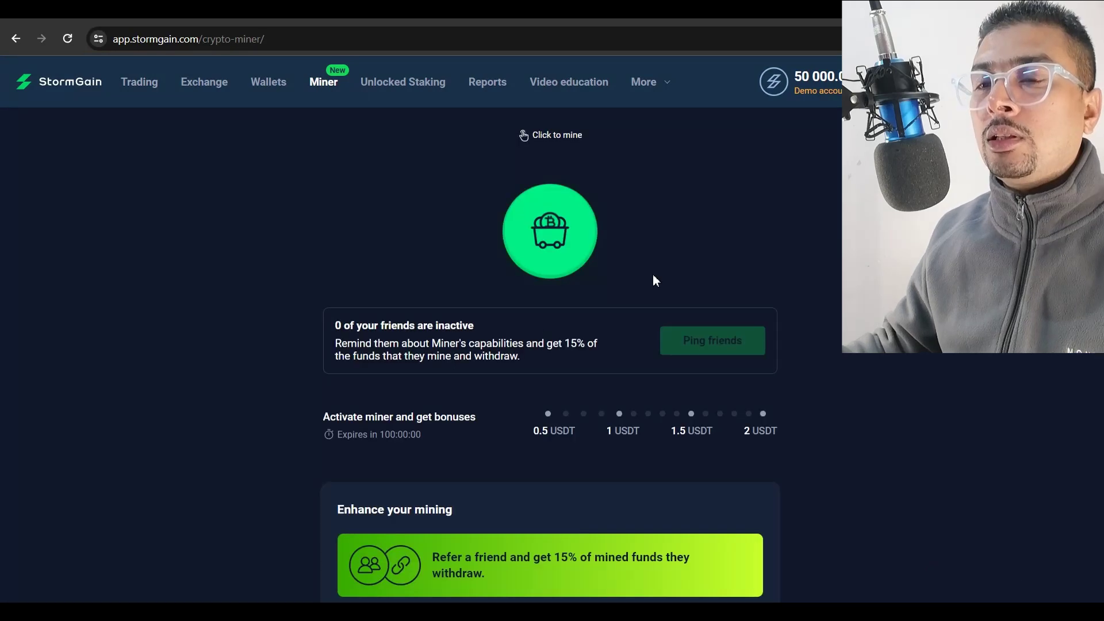
Look over the miner's bonuses, status tiers and FAQ, then hit the mine button
{"action": "scroll", "coordinate": [655, 280], "scroll_direction": "down", "scroll_amount": 10}
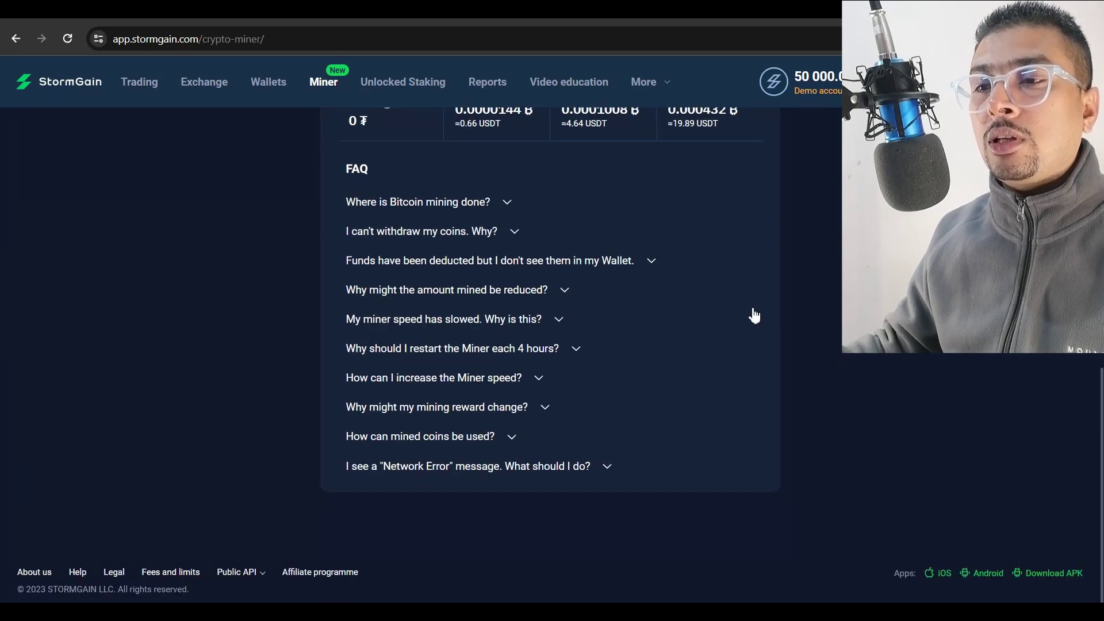
{"action": "scroll", "coordinate": [755, 316], "scroll_direction": "up", "scroll_amount": 8}
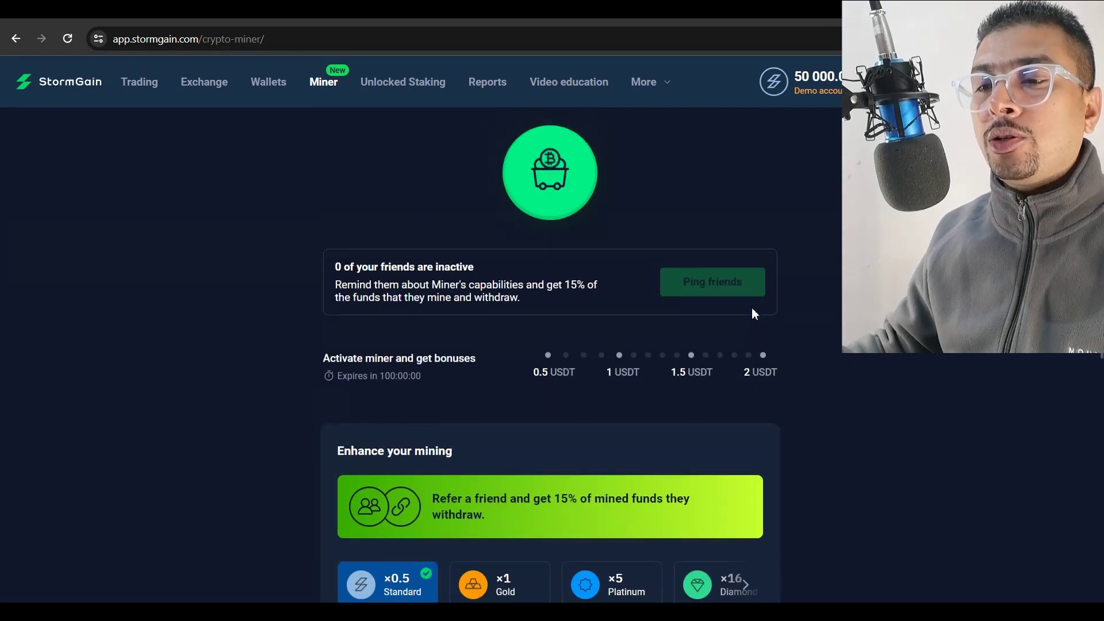
{"action": "scroll", "coordinate": [753, 311], "scroll_direction": "down", "scroll_amount": 8}
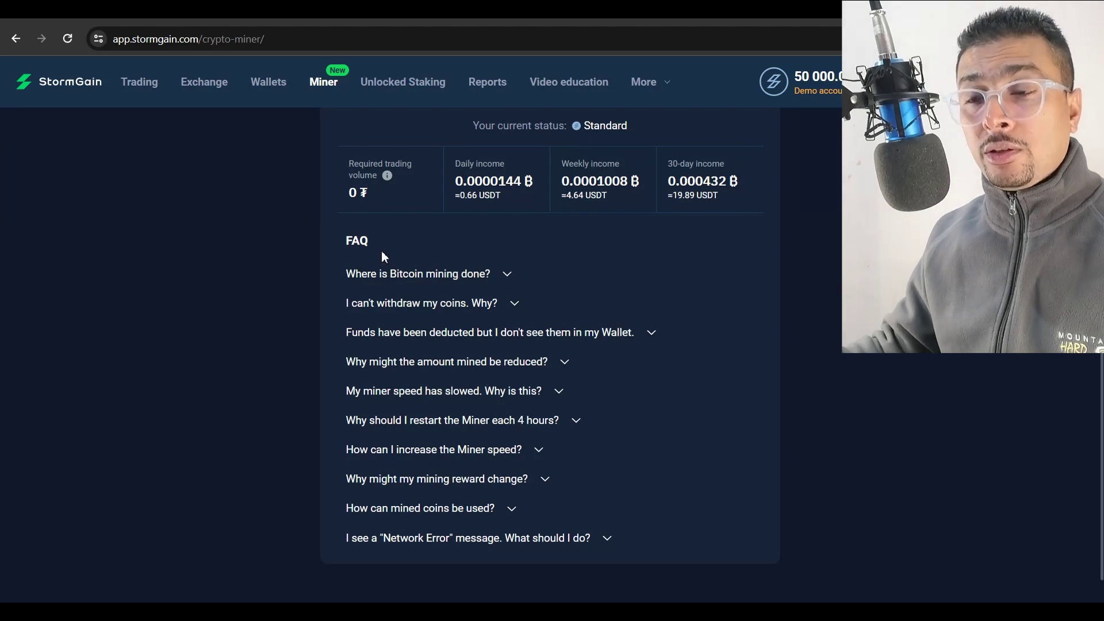
{"action": "scroll", "coordinate": [394, 253], "scroll_direction": "up", "scroll_amount": 10}
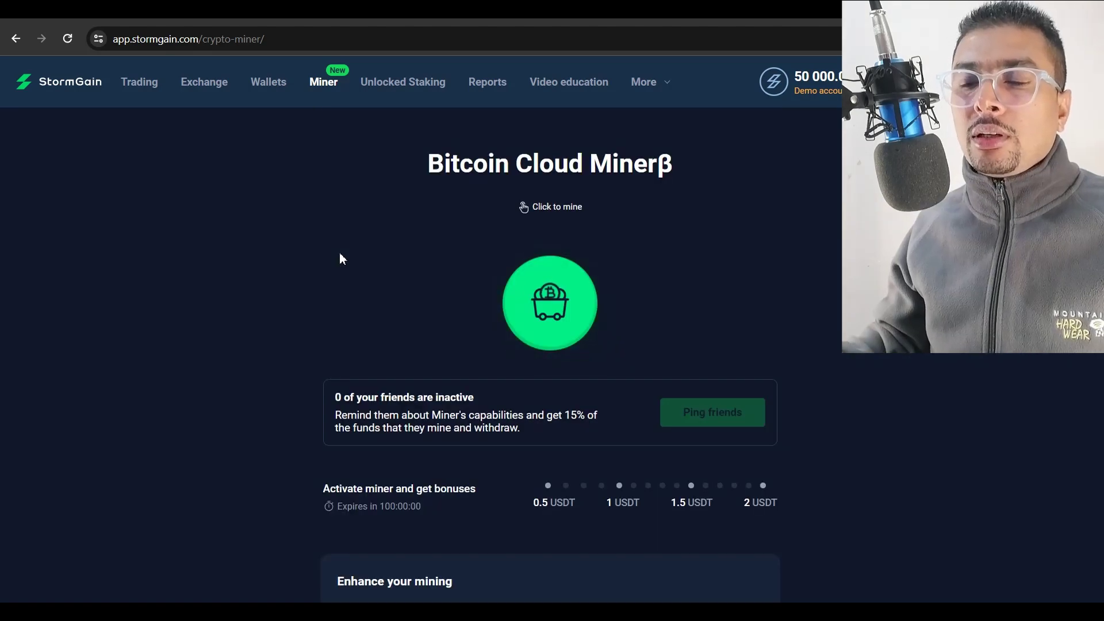
{"action": "left_click", "coordinate": [545, 297]}
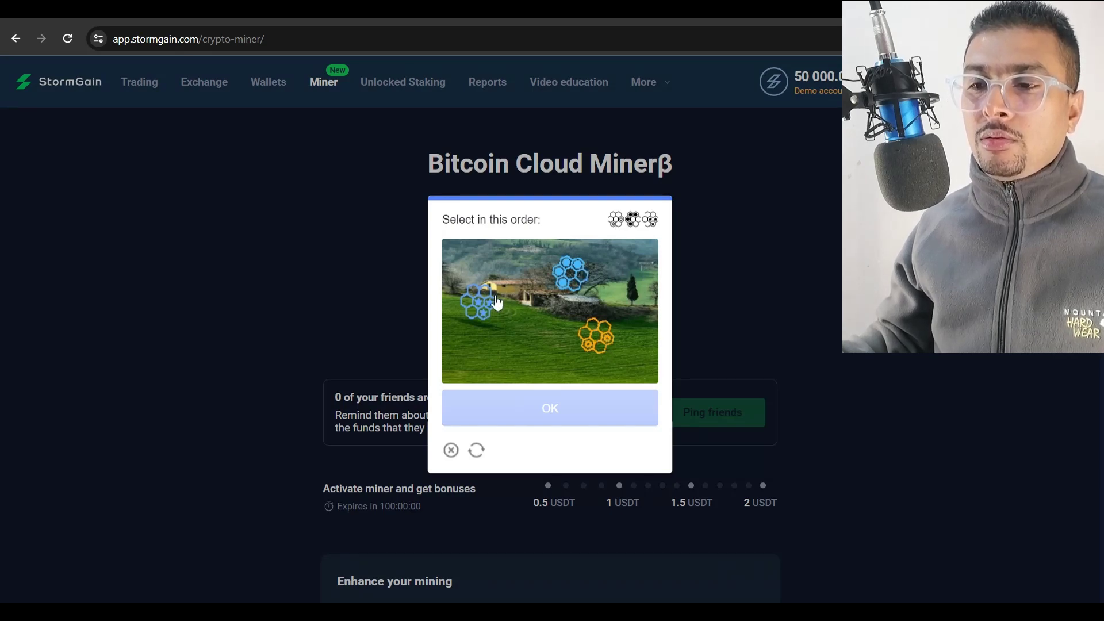
Solve the puzzle with the orange, upper blue, then left blue icons to start the 4-hour miner
{"action": "left_click", "coordinate": [596, 336]}
{"action": "left_click", "coordinate": [571, 273]}
{"action": "left_click", "coordinate": [478, 301]}
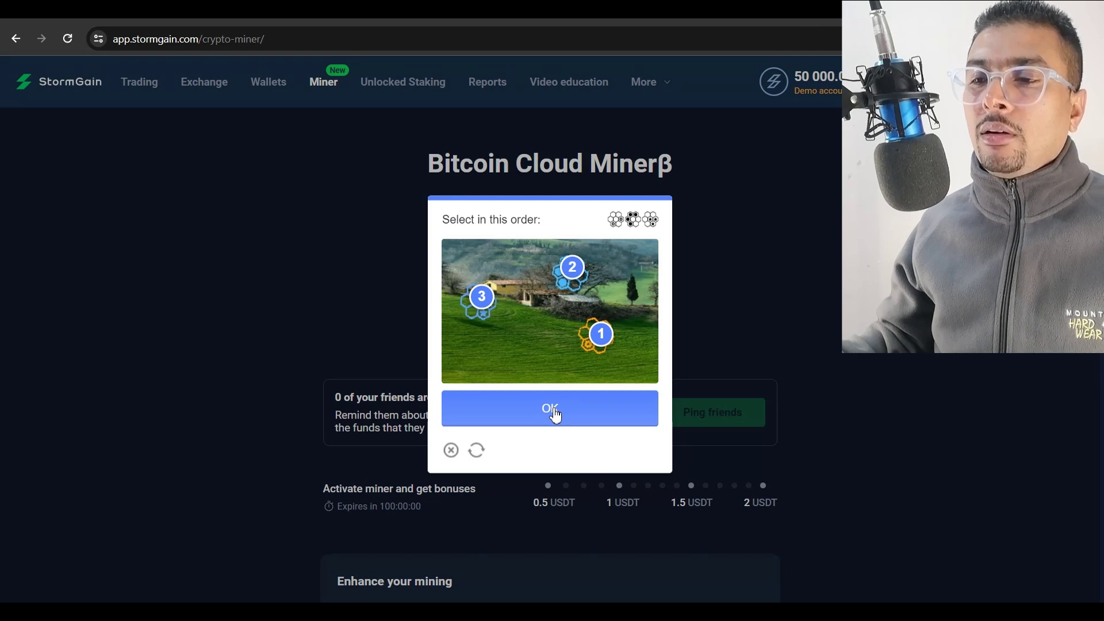
{"action": "left_click", "coordinate": [553, 411]}
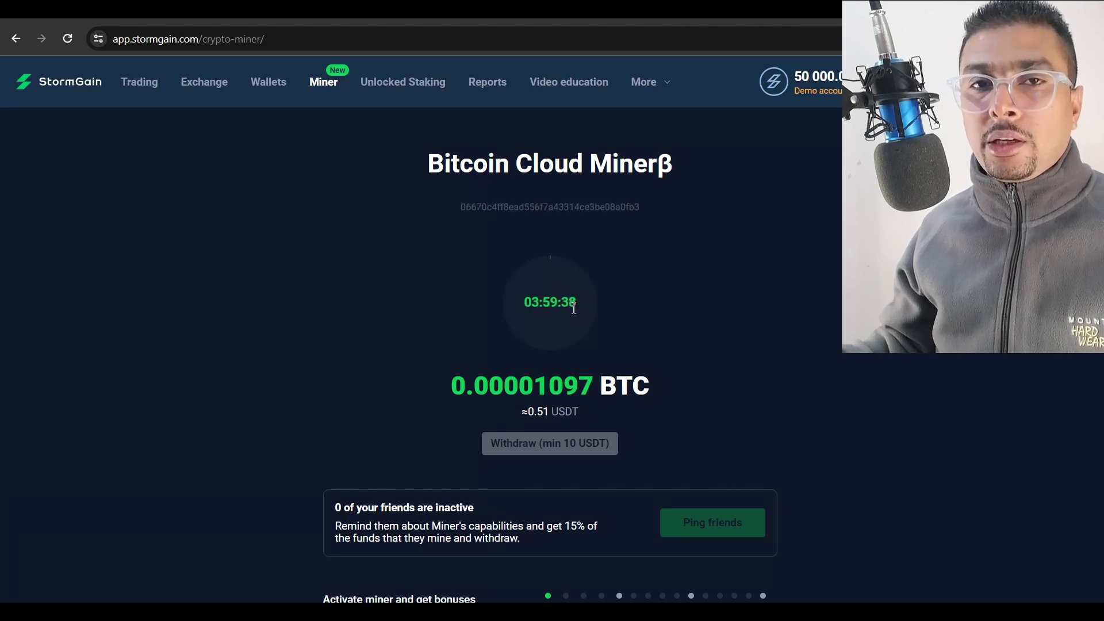
Scroll down to Enhance your mining and open the Refer a friend banner
{"action": "scroll", "coordinate": [637, 321], "scroll_direction": "down", "scroll_amount": 5}
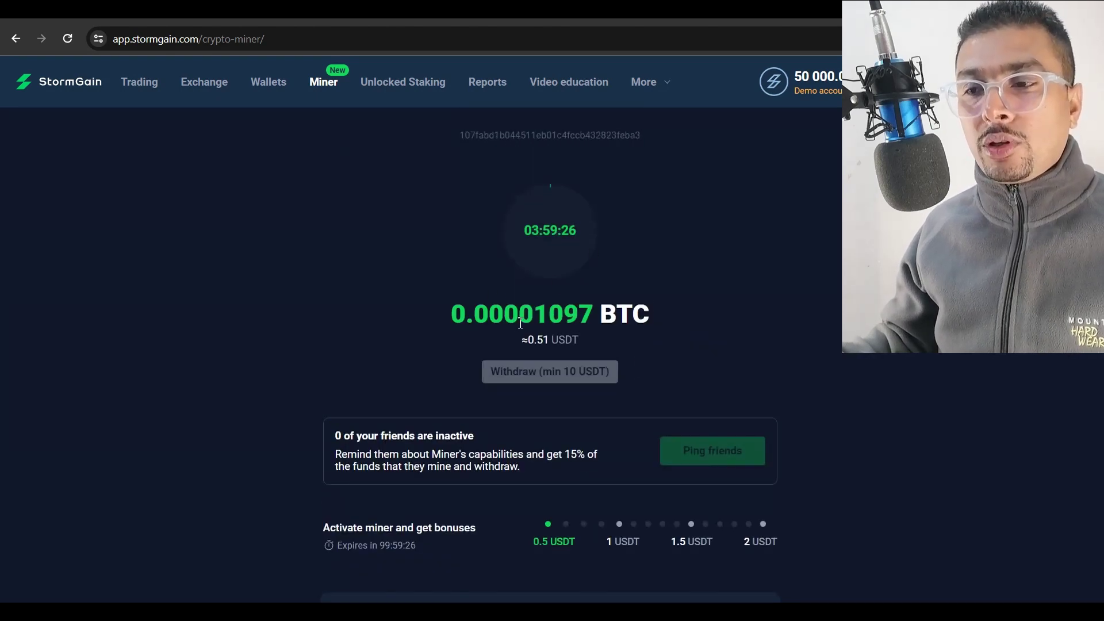
{"action": "scroll", "coordinate": [503, 384], "scroll_direction": "down", "scroll_amount": 2}
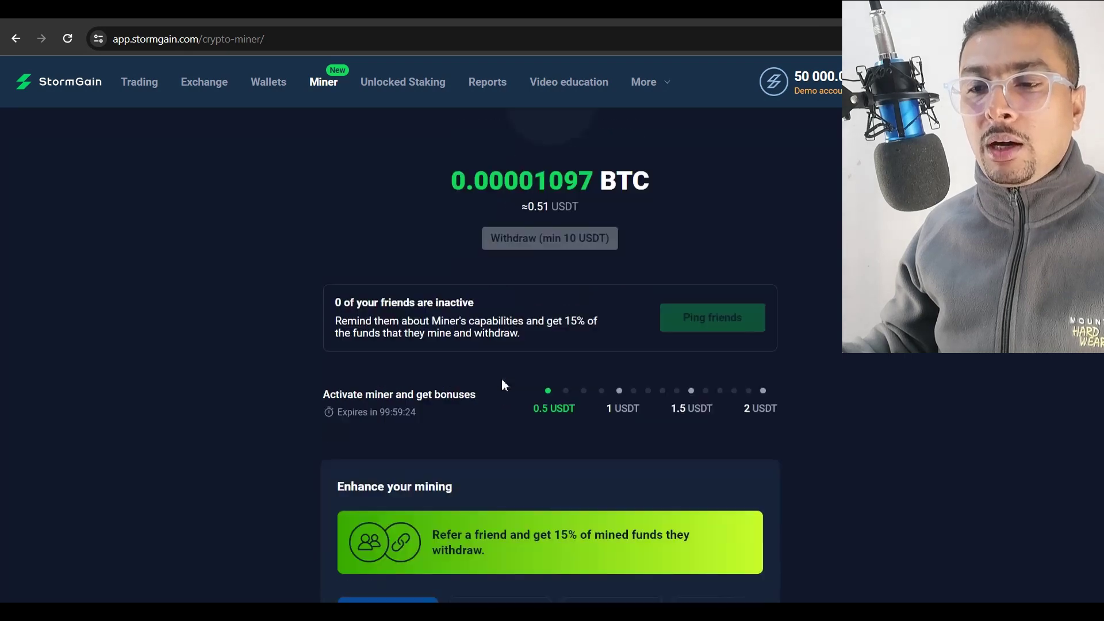
{"action": "scroll", "coordinate": [501, 384], "scroll_direction": "down", "scroll_amount": 1}
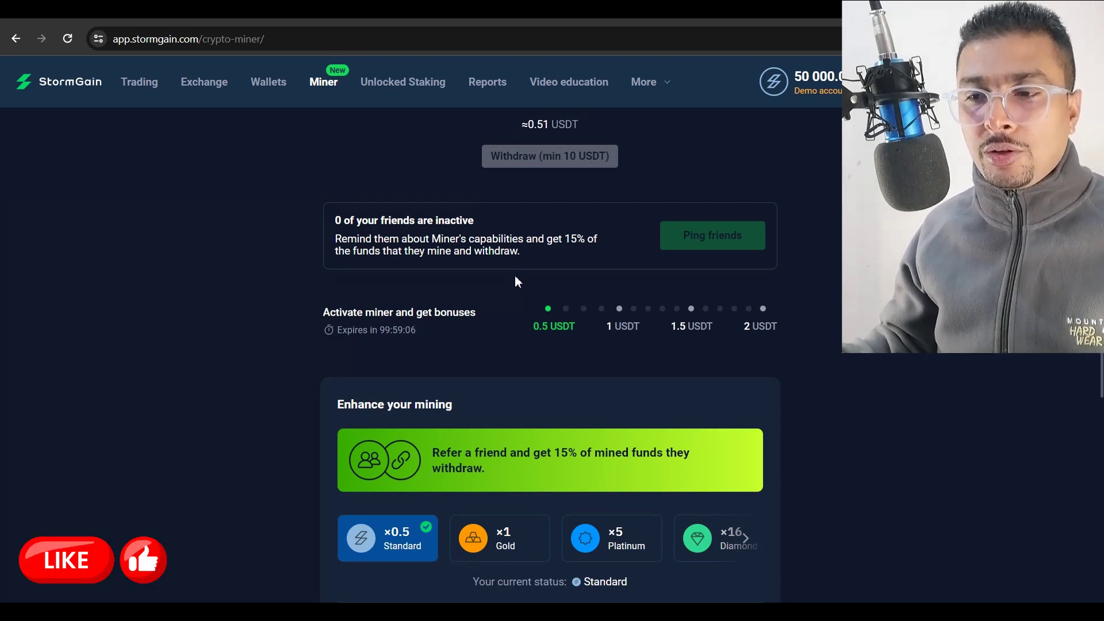
{"action": "scroll", "coordinate": [510, 354], "scroll_direction": "down", "scroll_amount": 1}
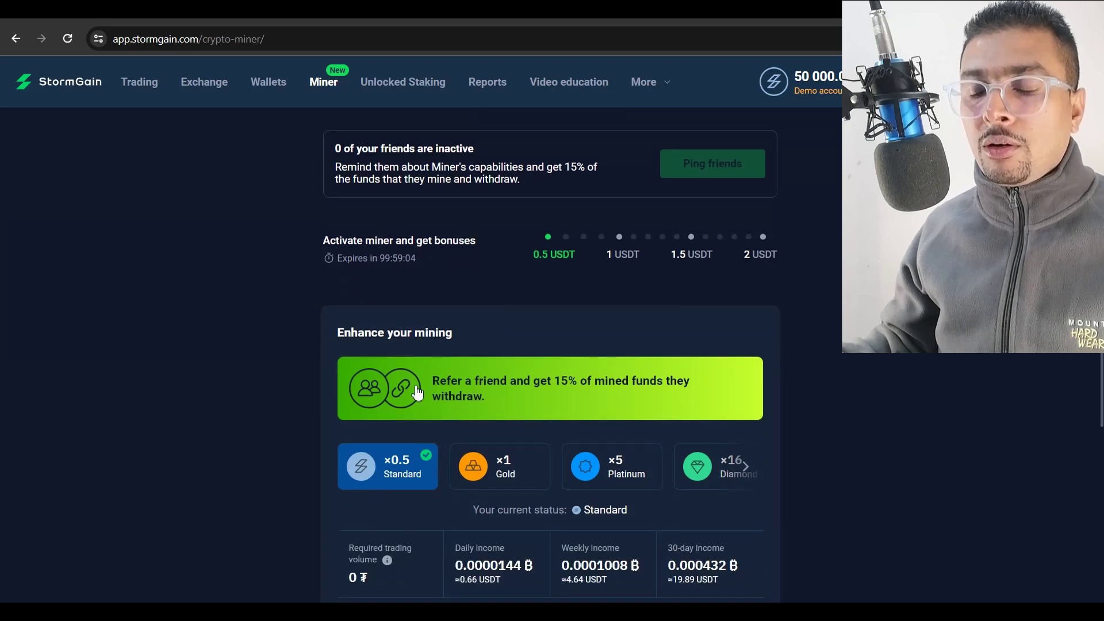
{"action": "left_click", "coordinate": [419, 394]}
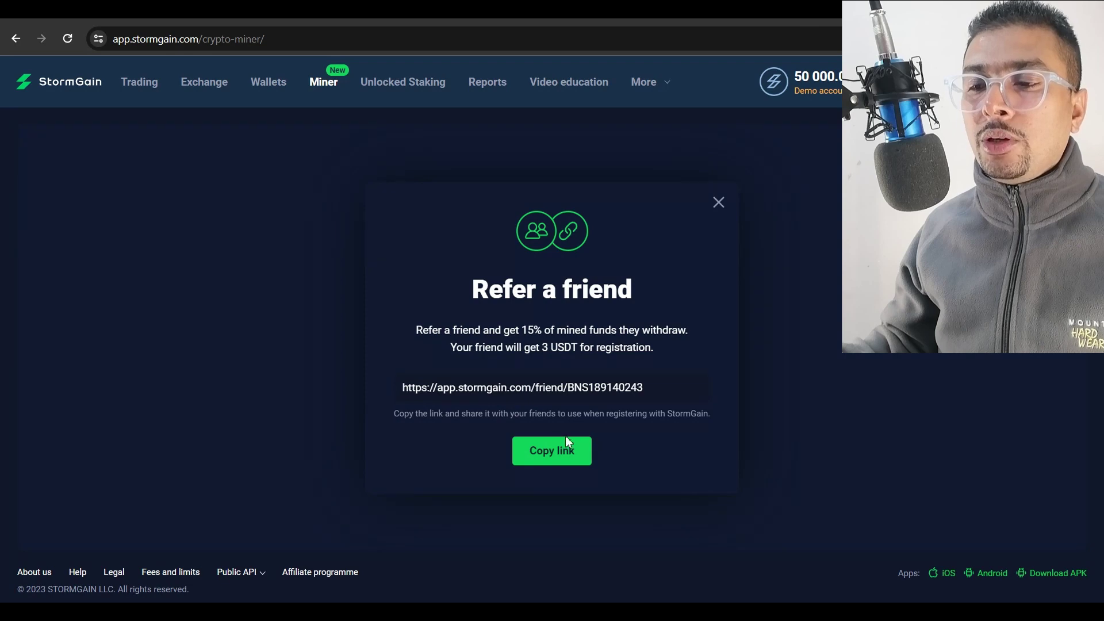
Copy the referral link and close the Refer a friend dialog
{"action": "left_click", "coordinate": [555, 451]}
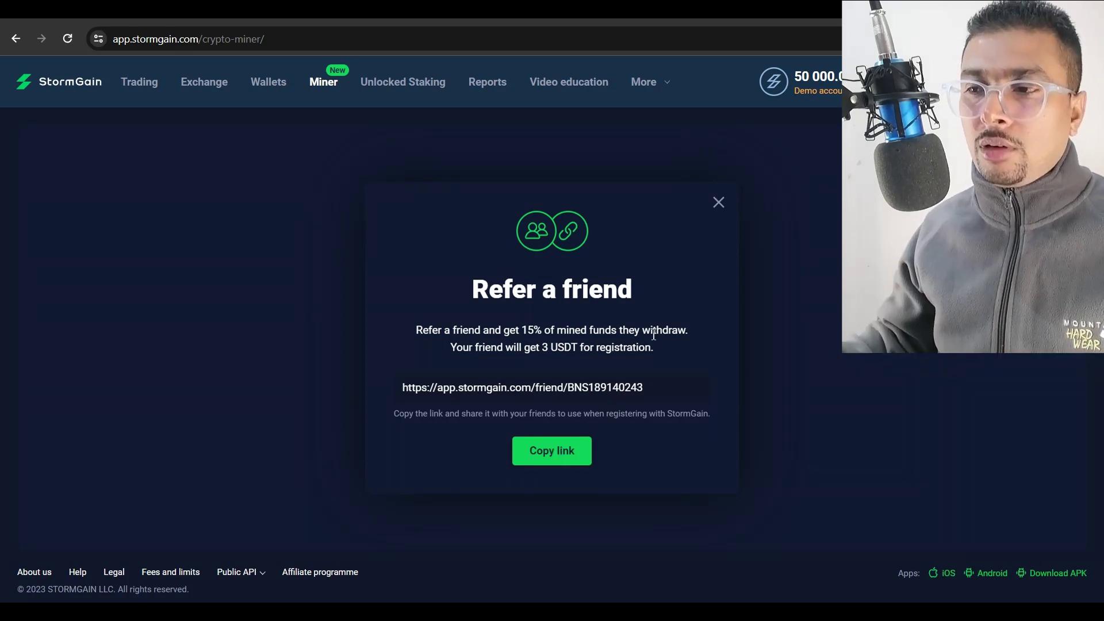
{"action": "left_click", "coordinate": [719, 204]}
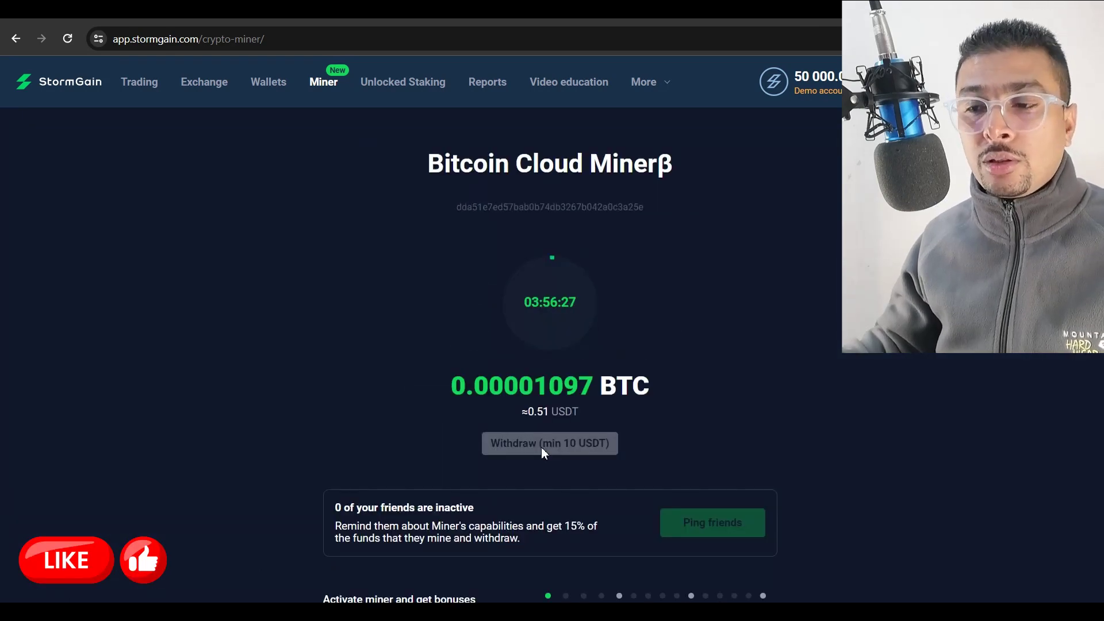